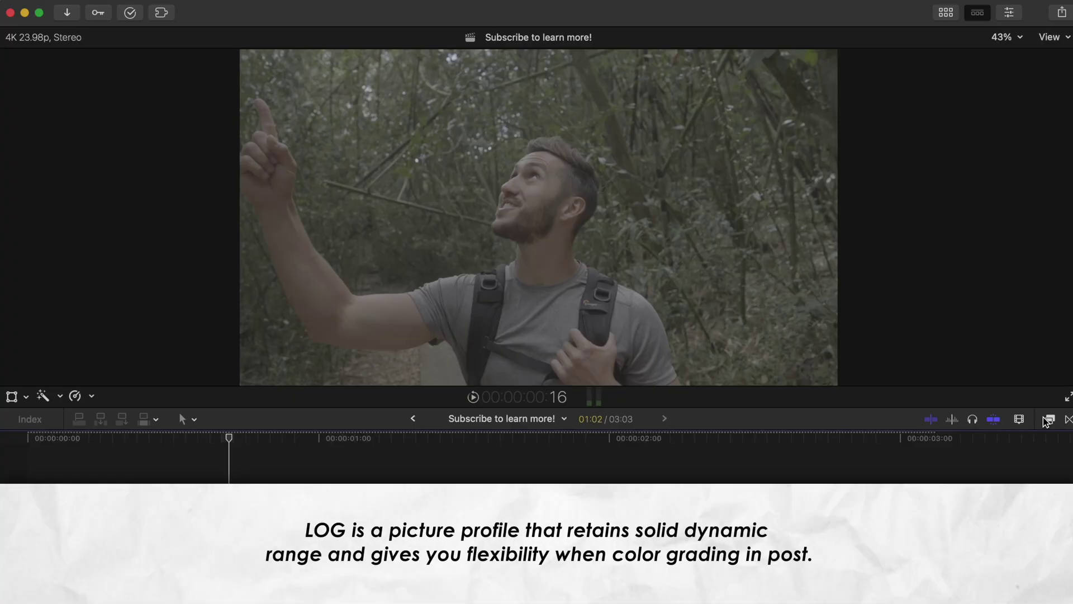
Step: Open the Effects browser from the right side of the timeline toolbar
click(1048, 420)
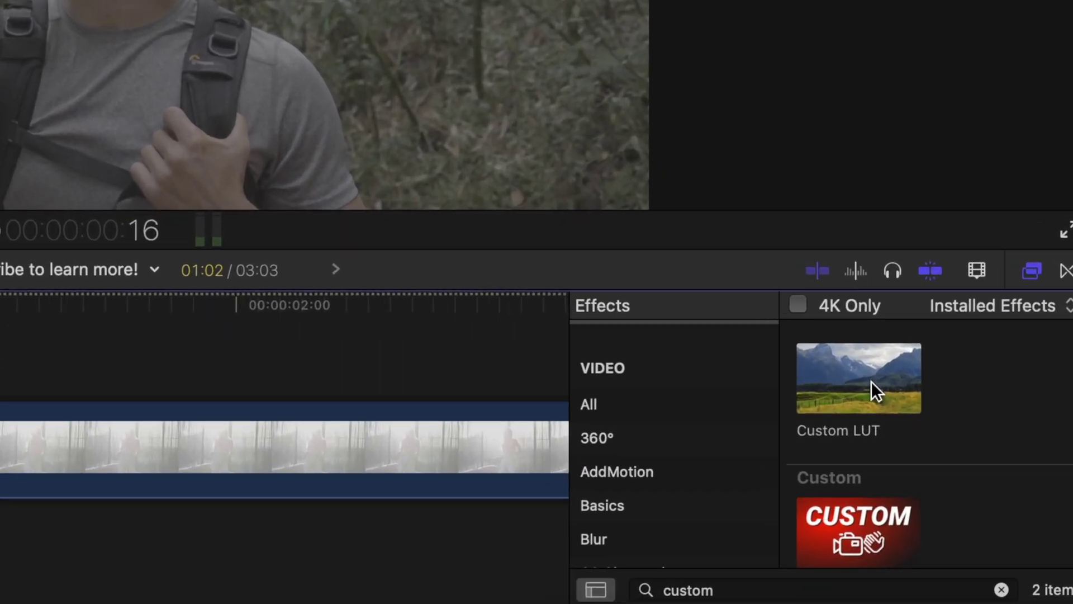
Step: Apply Custom LUT to clip 20221015_C6333, set it to Volume 2 > DALAT (log), and show the luma waveform
click(871, 385)
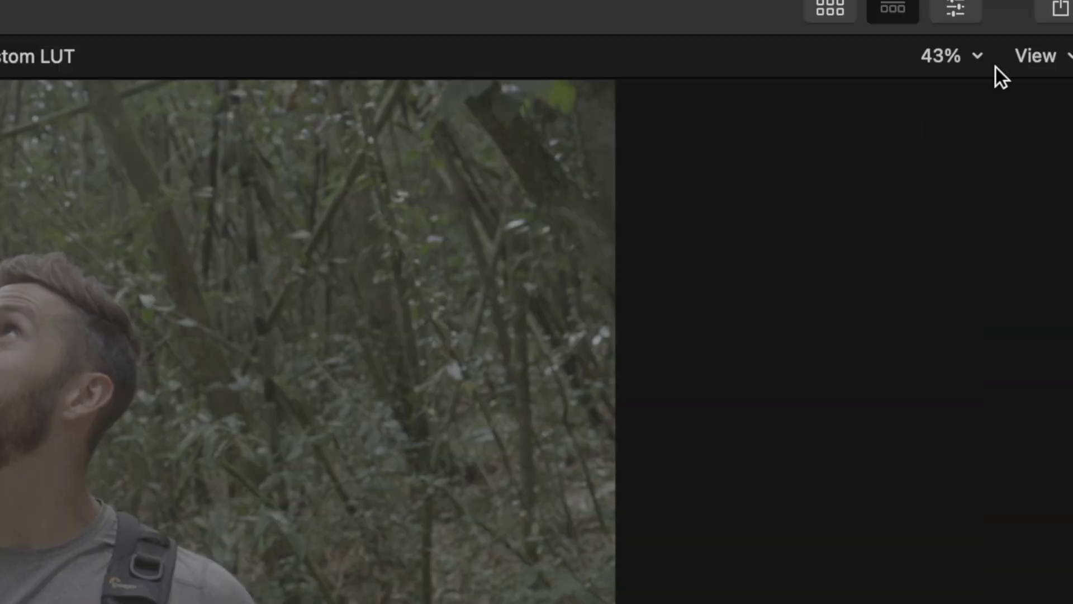
click(960, 34)
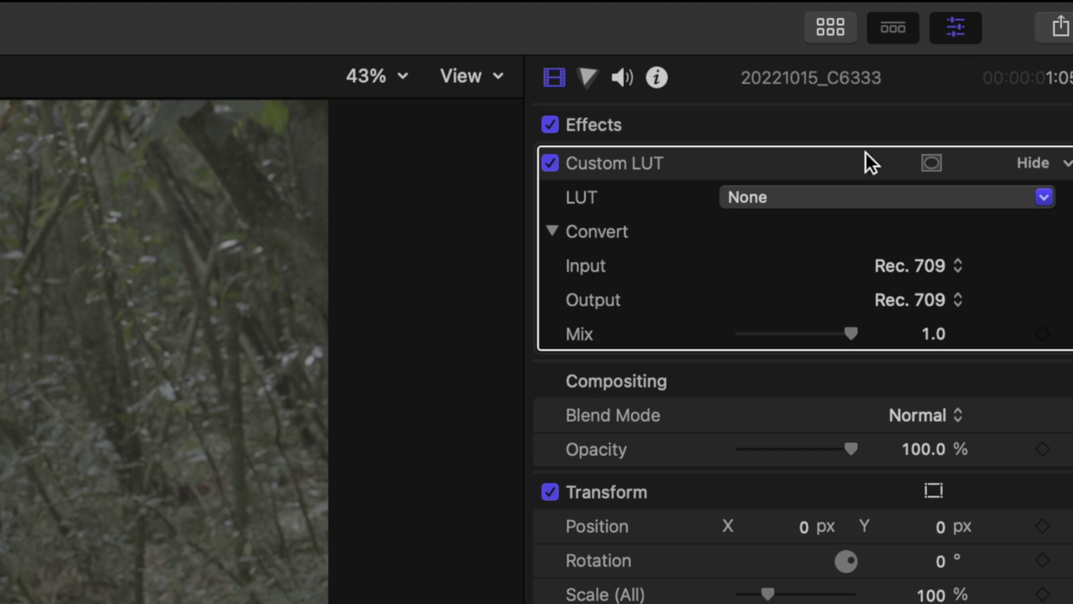
click(839, 197)
mouse_move(941, 474)
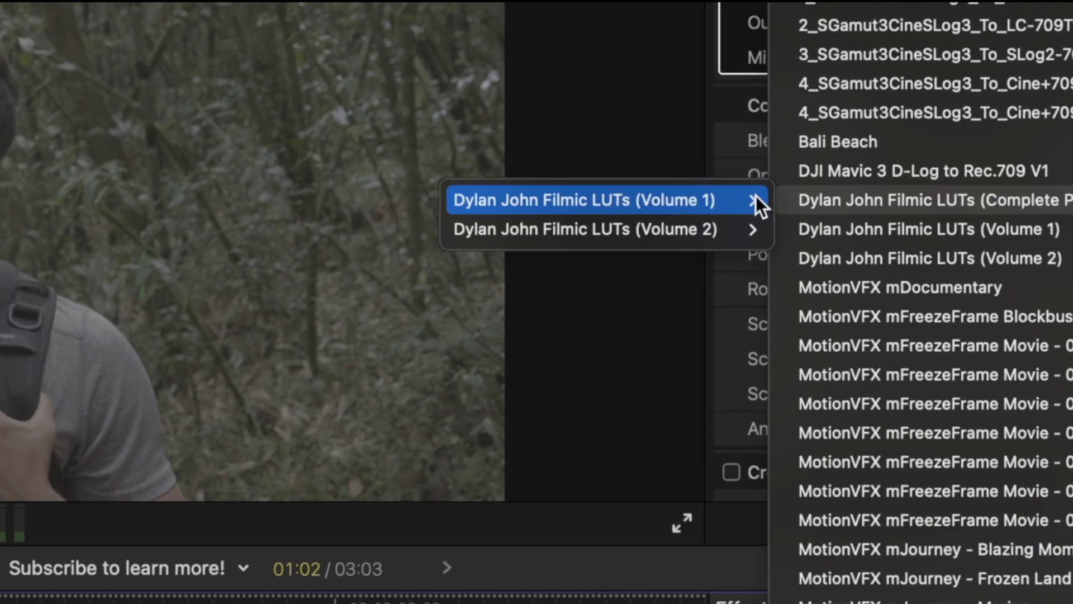
mouse_move(557, 473)
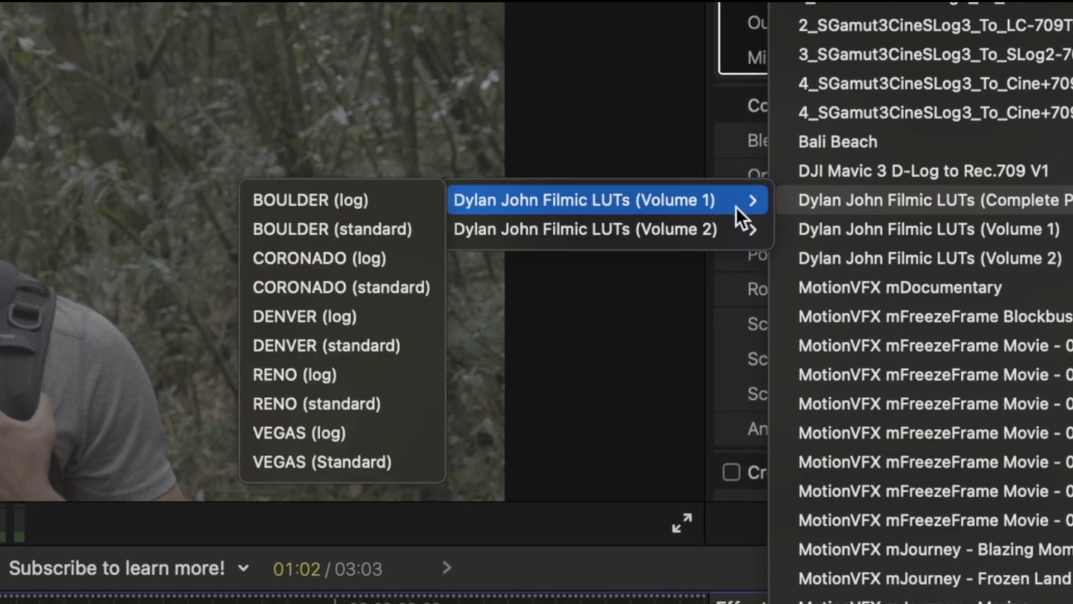
mouse_move(702, 232)
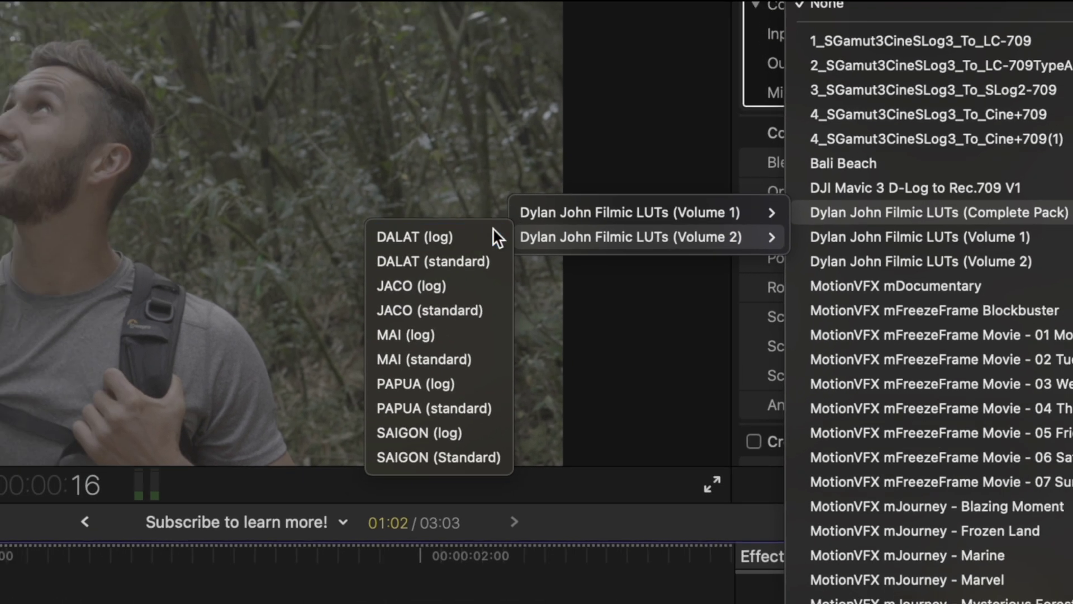
click(492, 229)
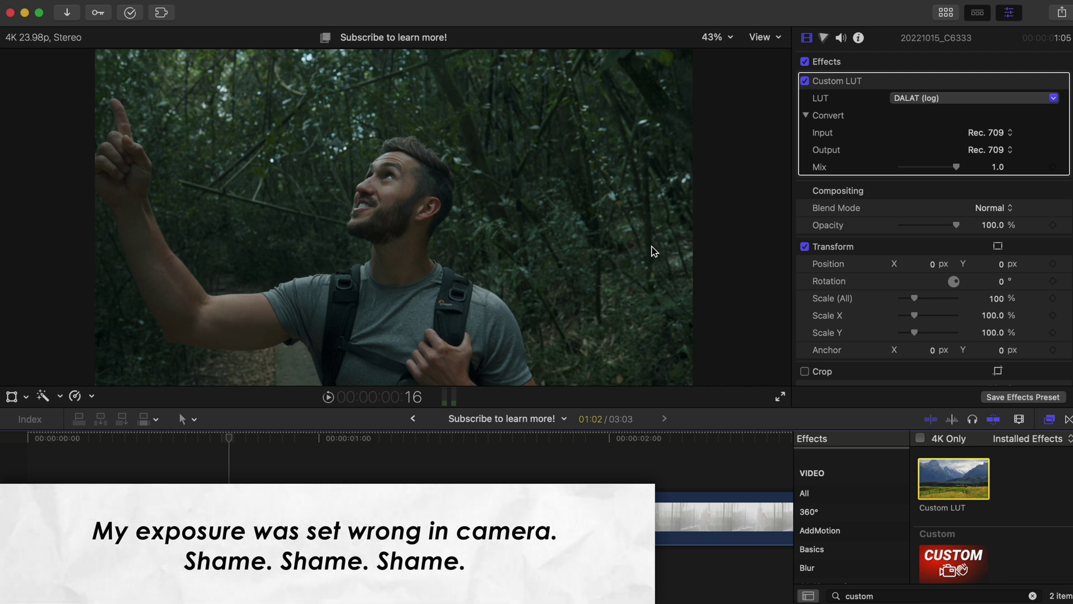
key(super+7)
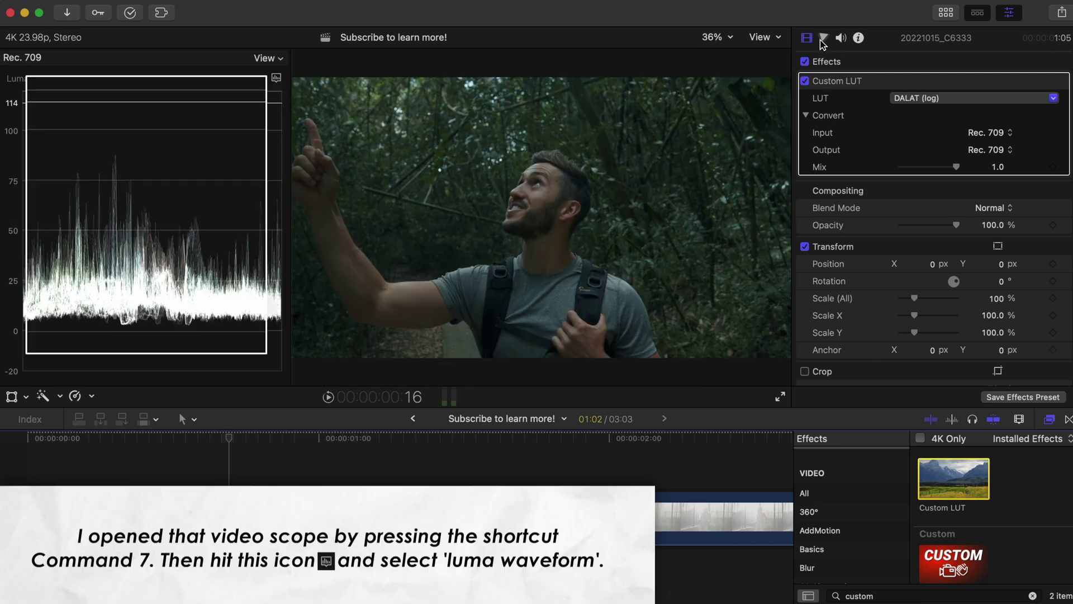
Step: In a Color Wheels correction, raise Highlights, lift Midtones slightly, and lower Shadows slightly
click(824, 37)
drag(1057, 257, 1065, 242)
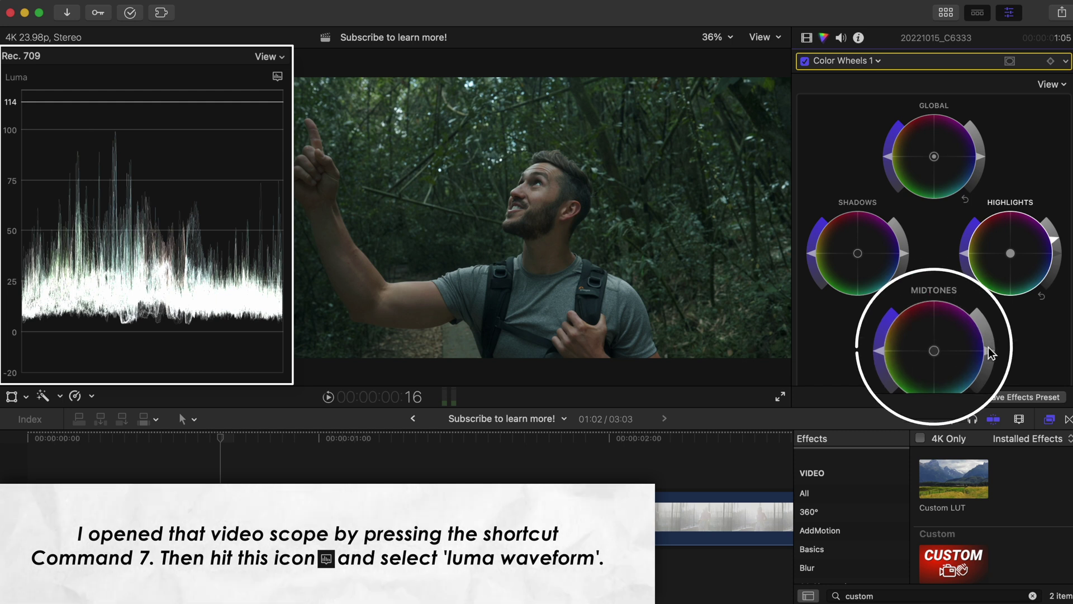
drag(991, 341, 990, 338)
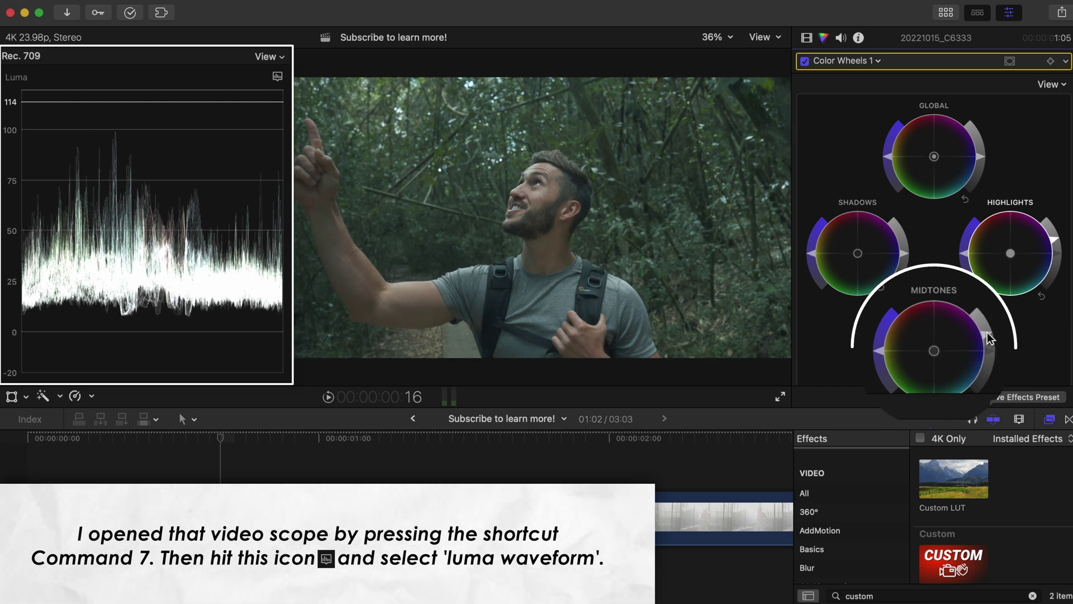
drag(910, 256, 915, 264)
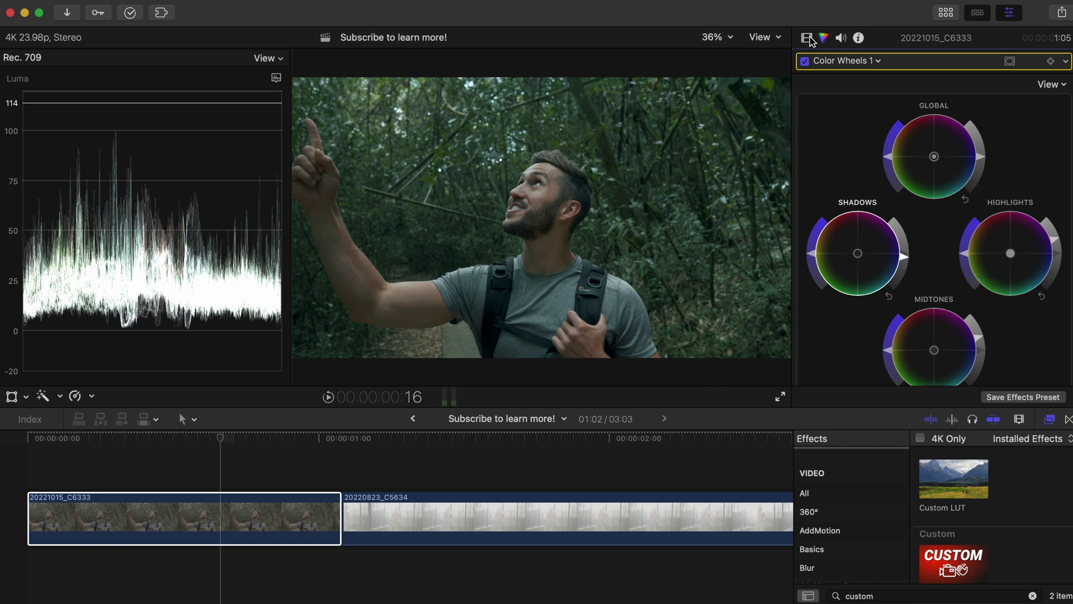
Step: Disable Color Wheels 1 and the Custom LUT, then raise Color Wheels 1's Global brightness on the flat footage
click(809, 39)
click(805, 185)
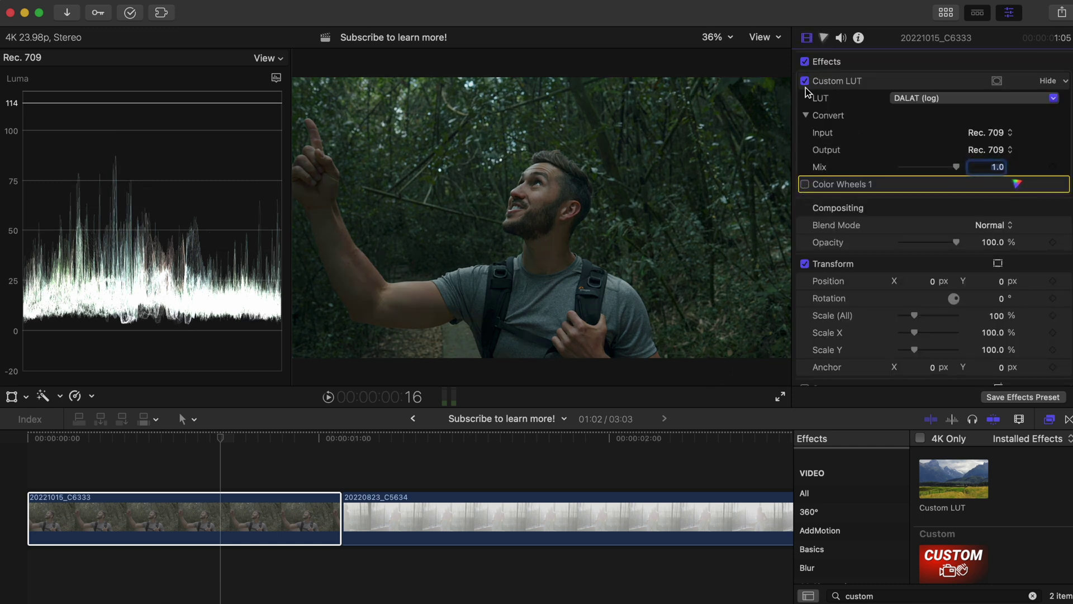
click(805, 81)
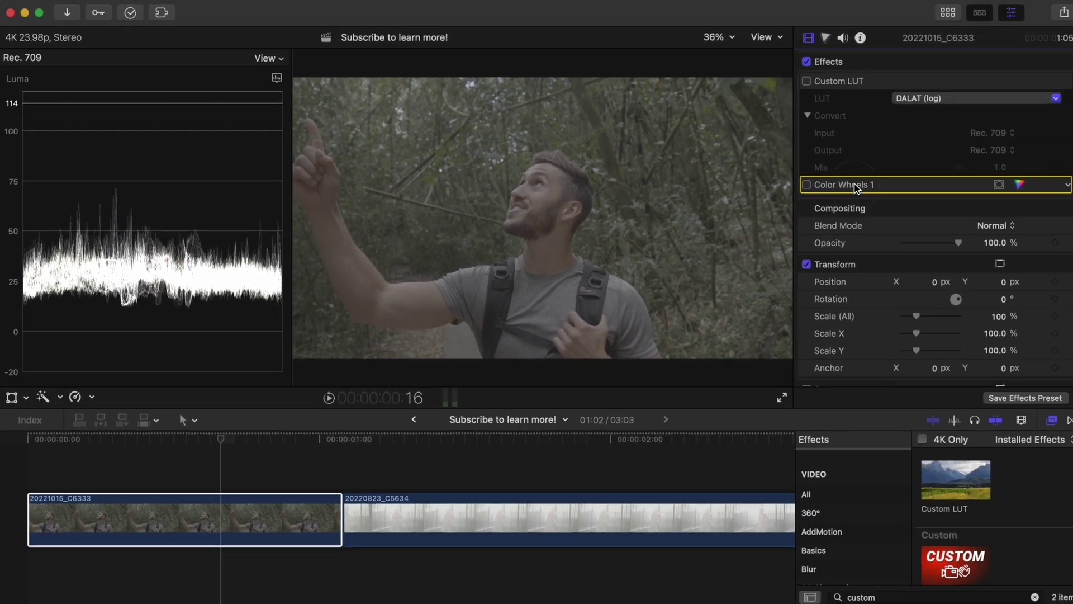
click(825, 40)
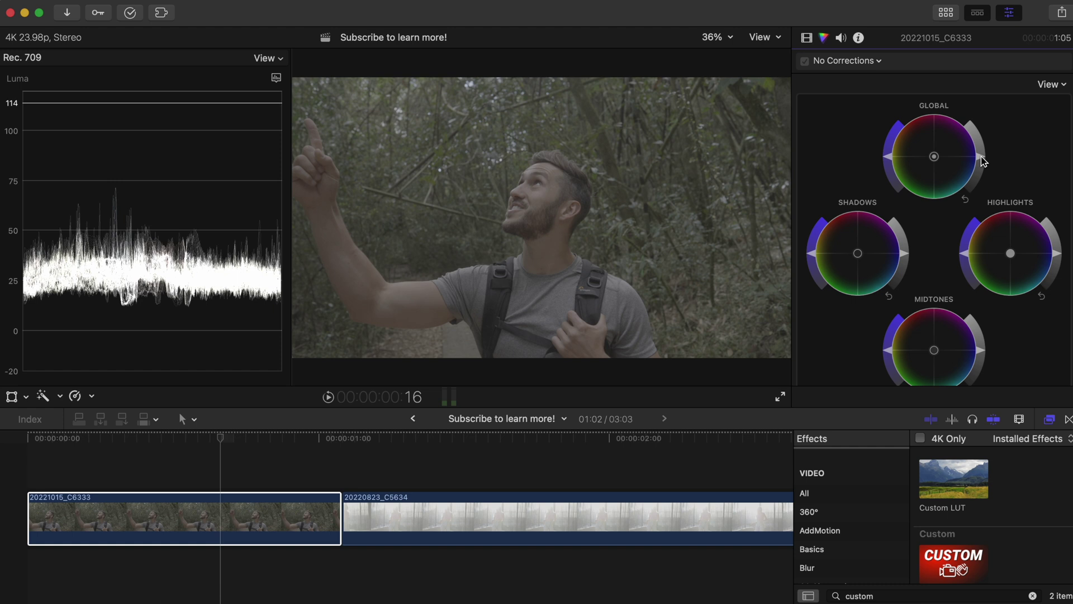
drag(985, 161, 983, 142)
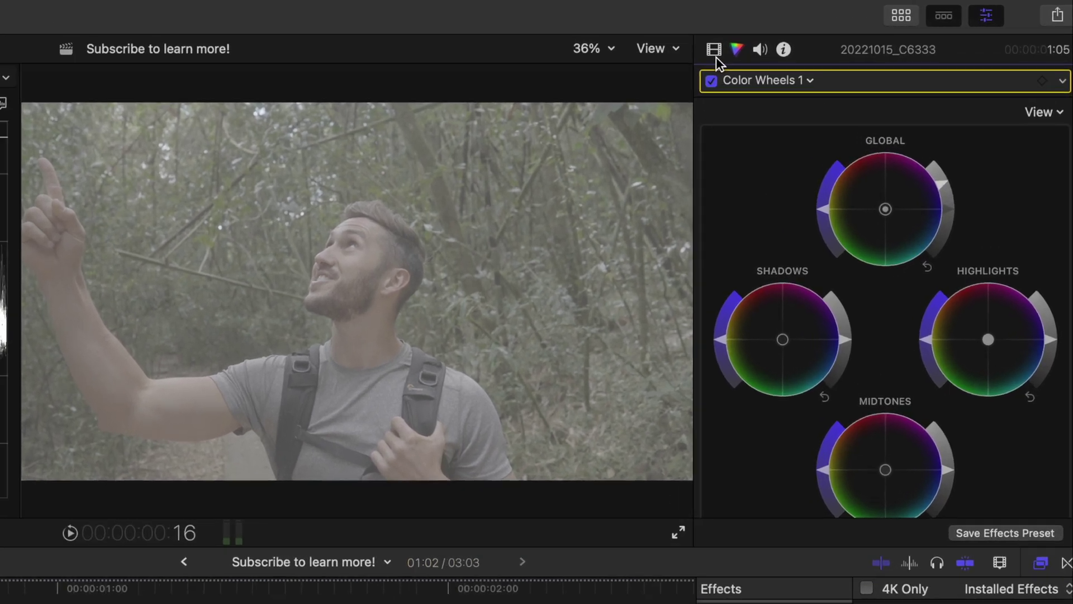
Step: Drag Color Wheels 1 above the Custom LUT in the effects stack and re-enable the LUT
click(807, 37)
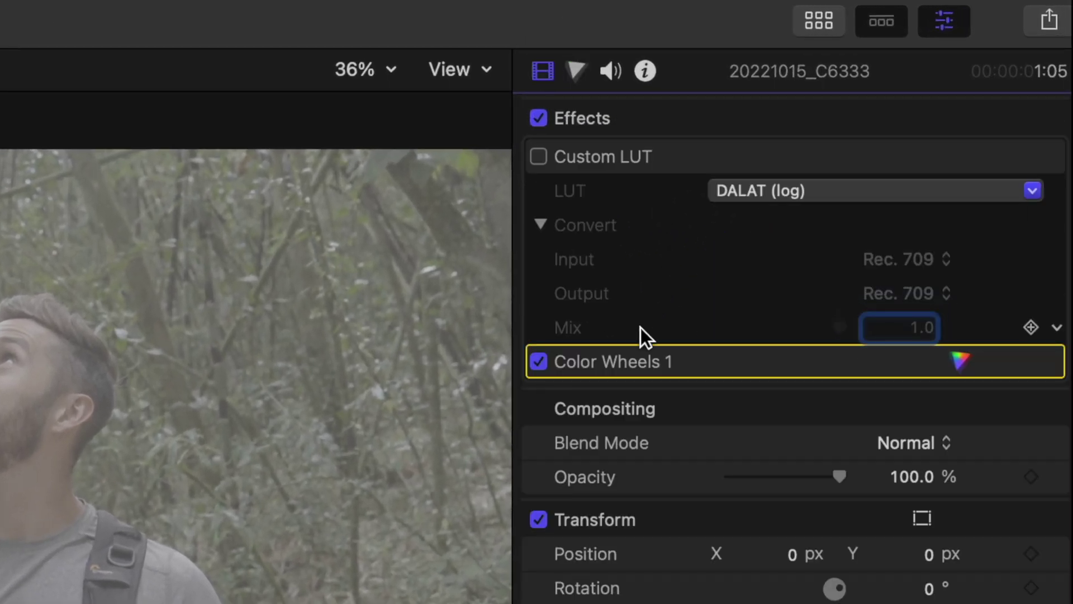
drag(628, 360, 630, 163)
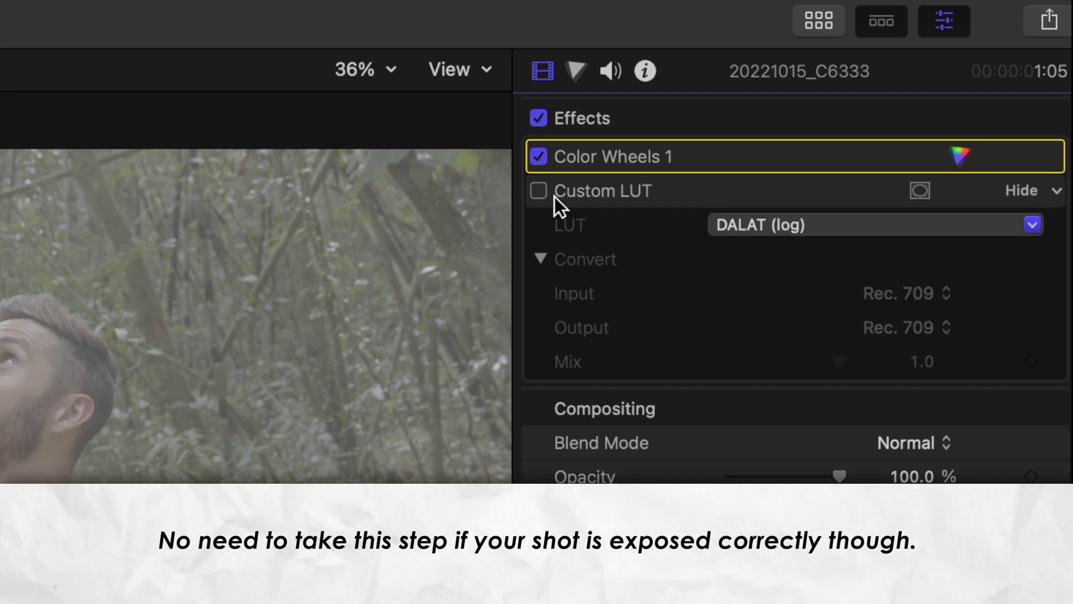
click(544, 190)
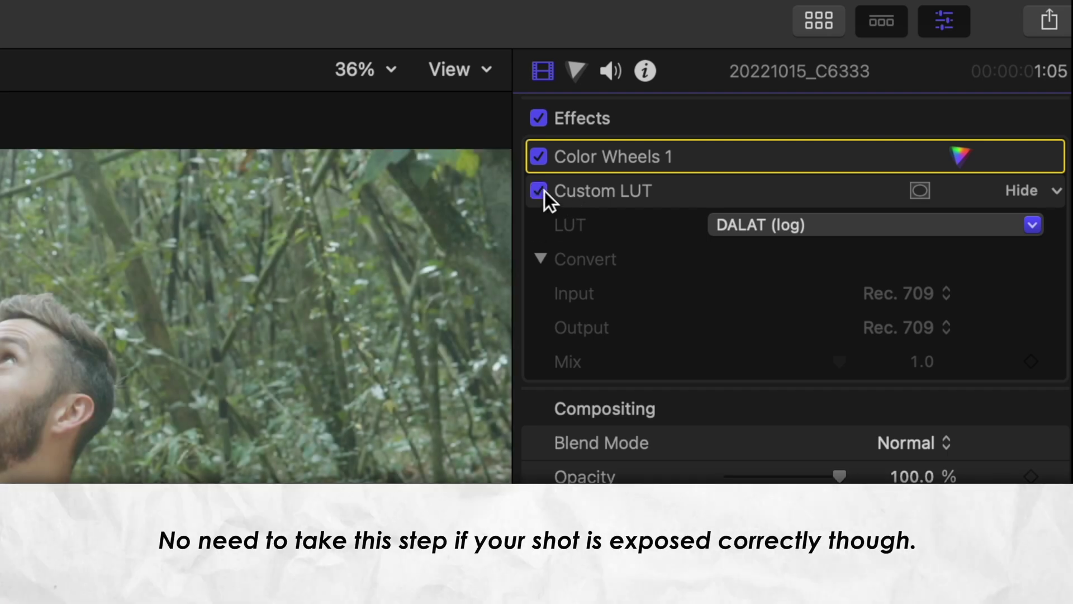
click(576, 73)
Step: Add a Color Wheels 2 correction to clip 20221015_C6333, then move on to clip 20220823_C5634
click(593, 117)
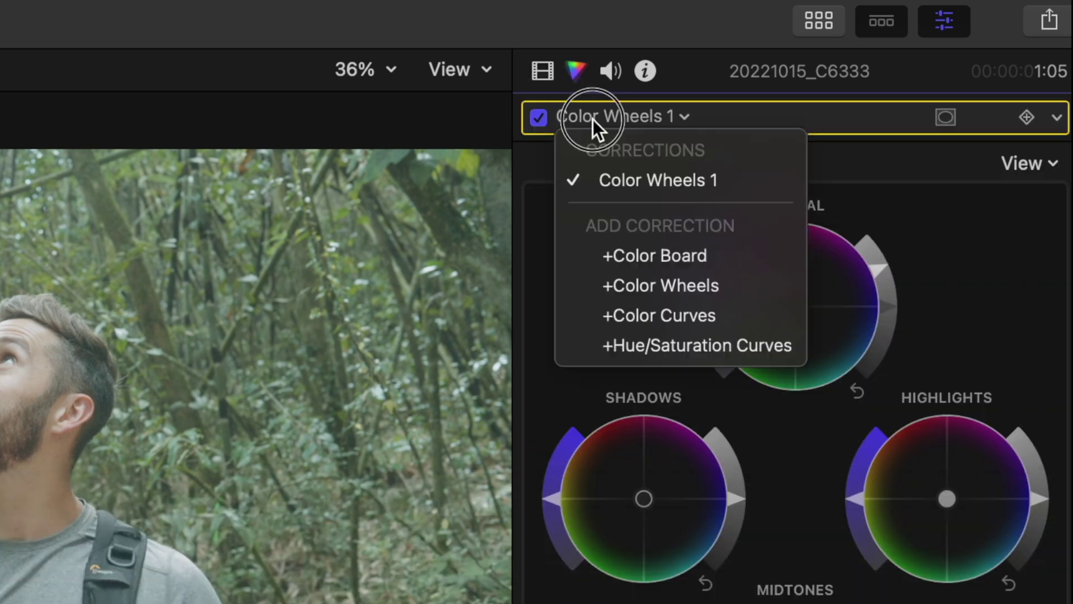
click(691, 282)
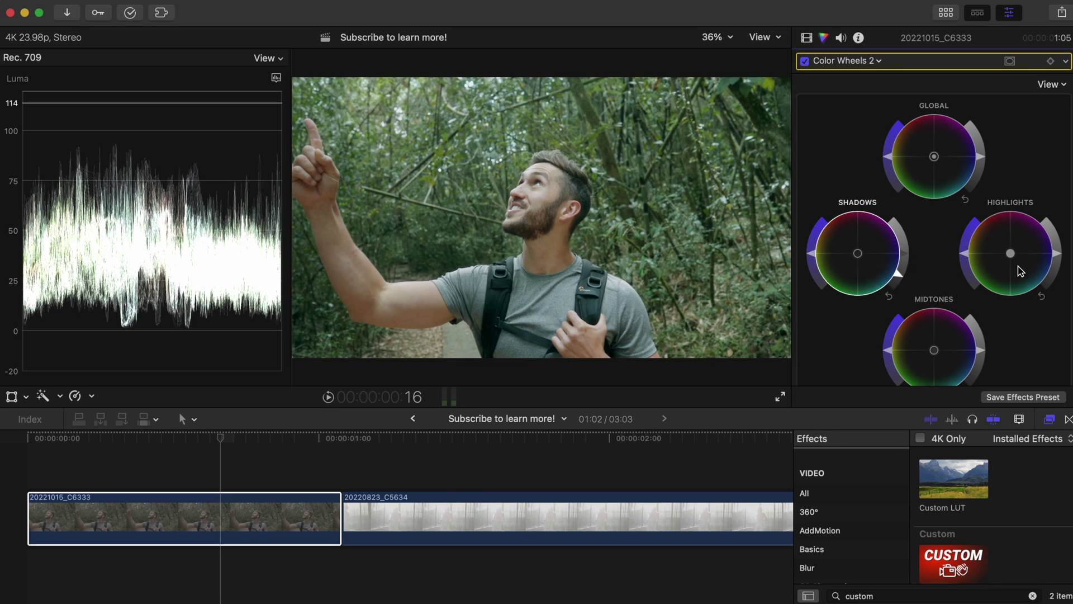
scroll(984, 251, down, 4)
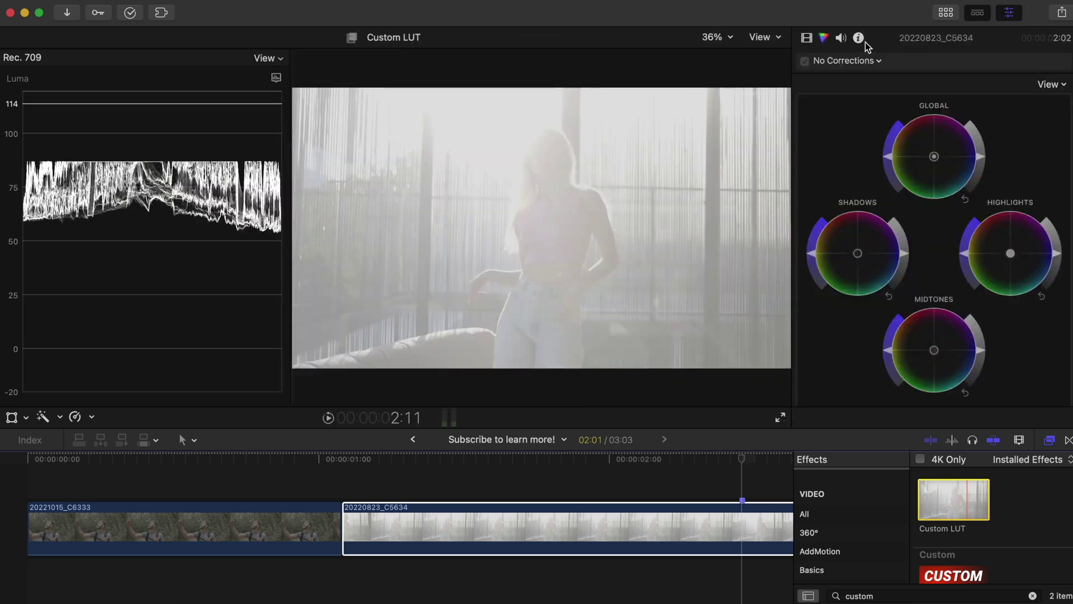
Step: Set the second clip's Custom LUT to PAPUA (log)
click(806, 37)
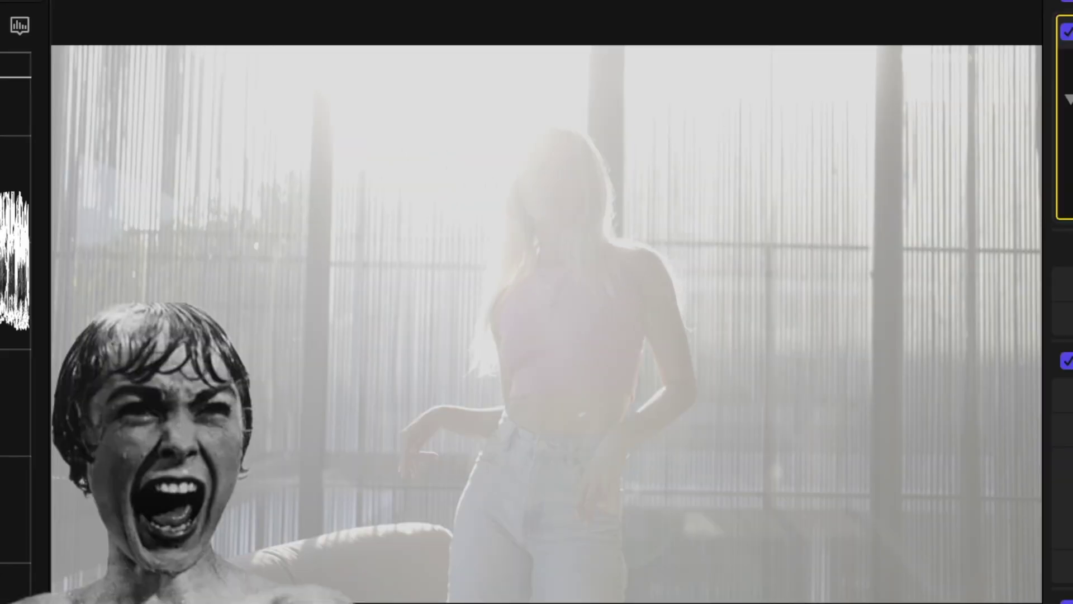
click(847, 98)
mouse_move(959, 237)
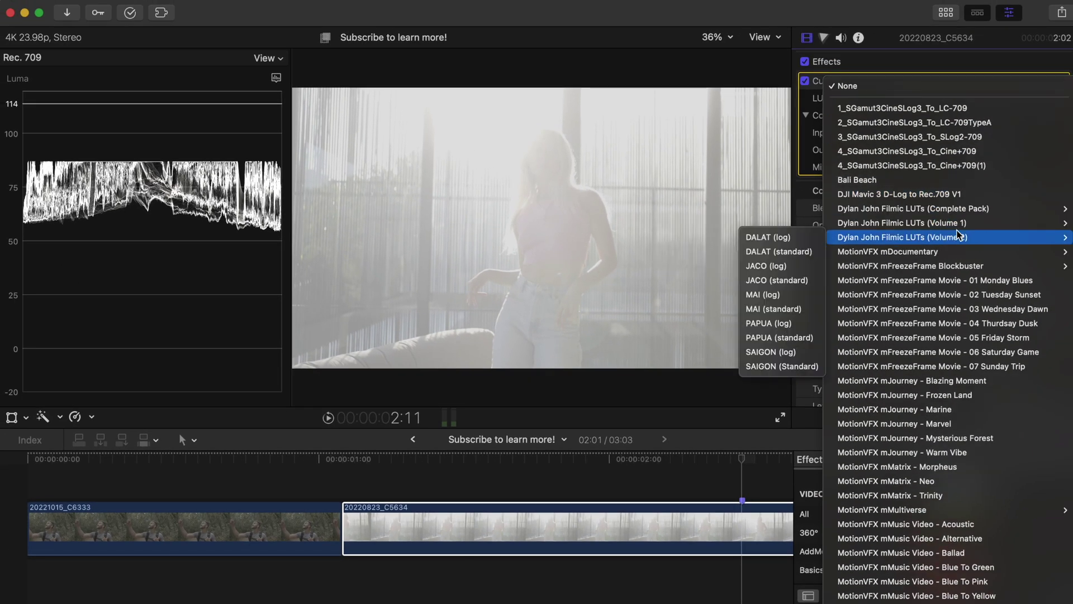
click(768, 324)
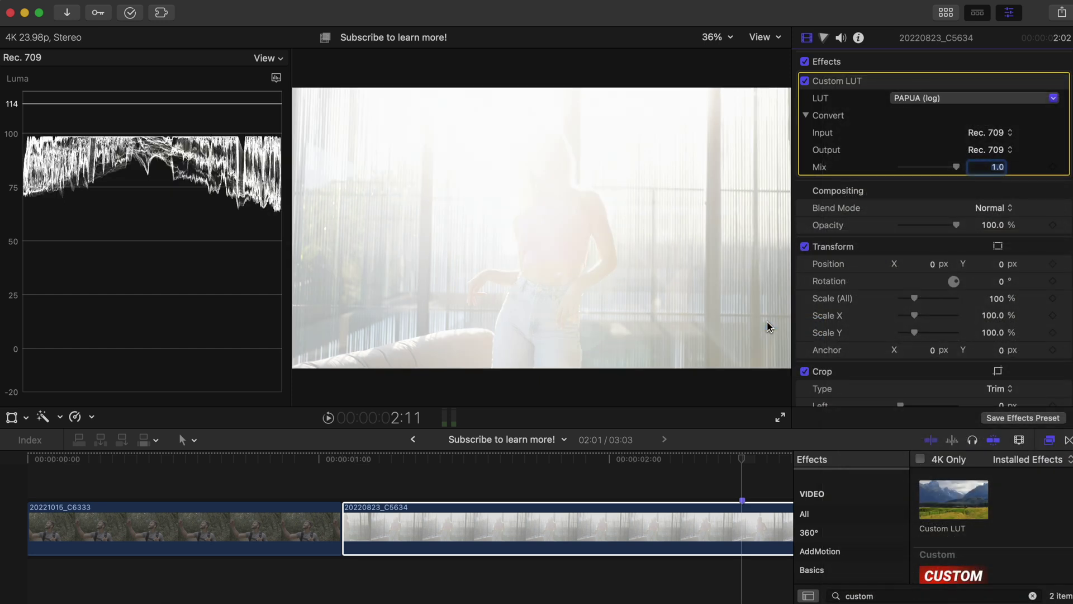
Step: In Color Wheels, darken the second clip's Shadows and Midtones and brighten its Highlights
click(825, 43)
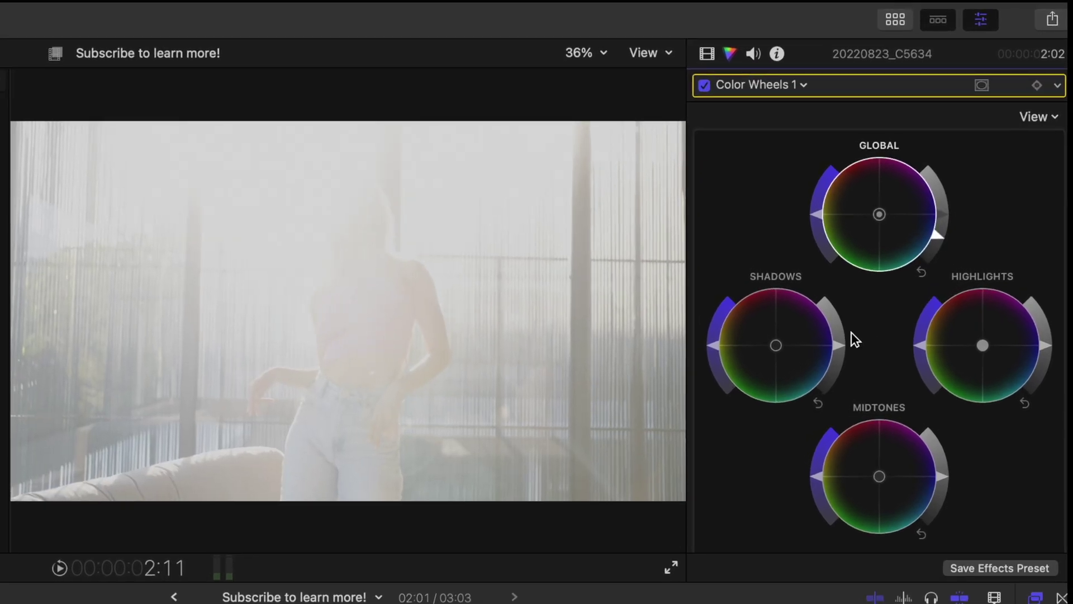
drag(839, 345, 815, 443)
drag(944, 476, 923, 520)
drag(1047, 344, 1047, 336)
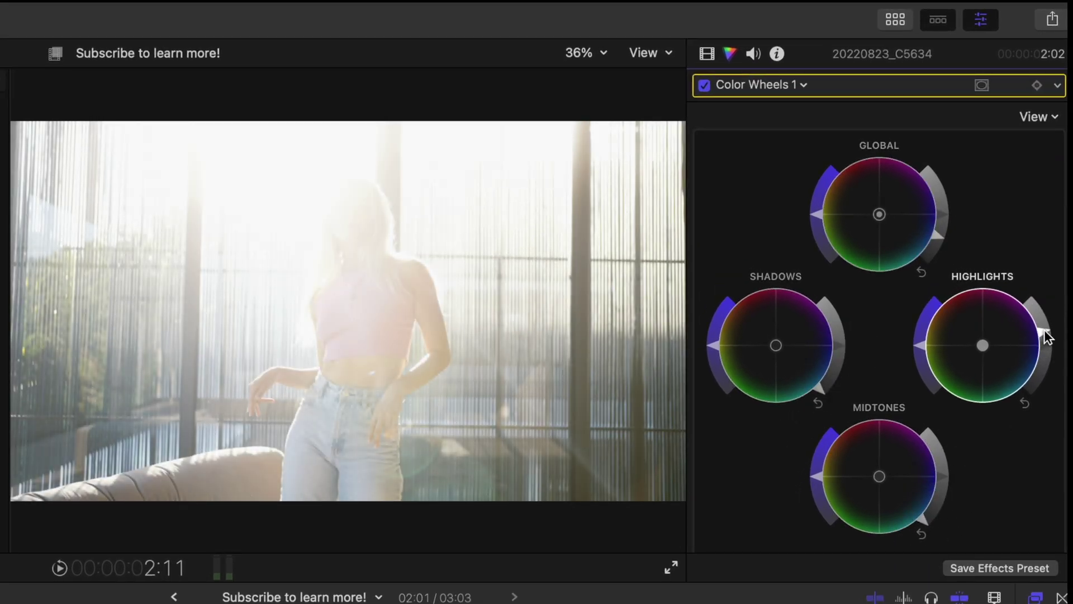
click(708, 54)
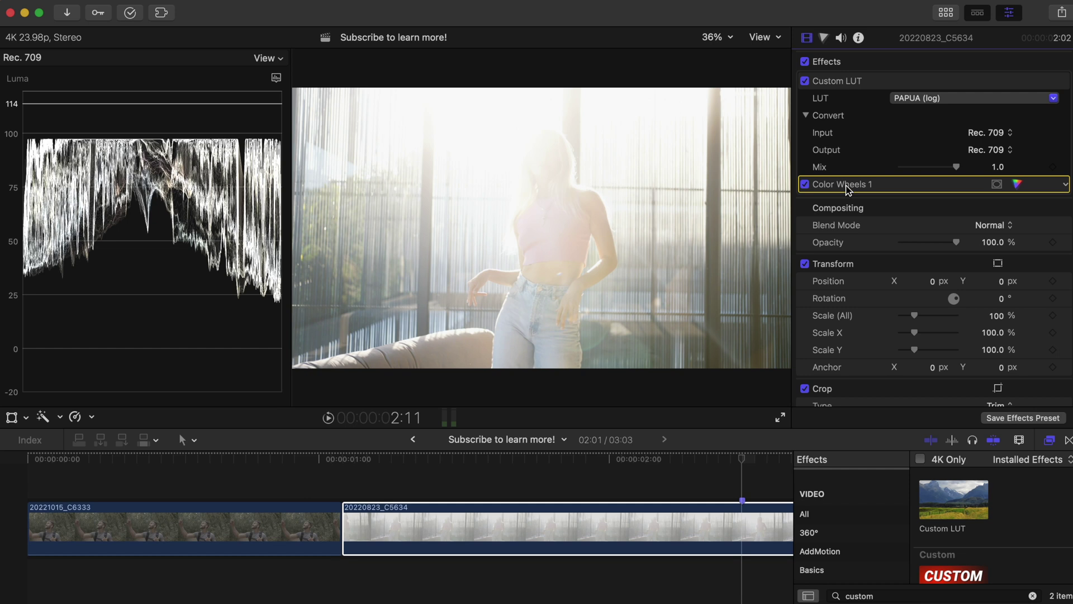
Step: Delete the color wheels, turn off the Custom LUT, and lower Color Wheels 1's Global brightness
key(Delete)
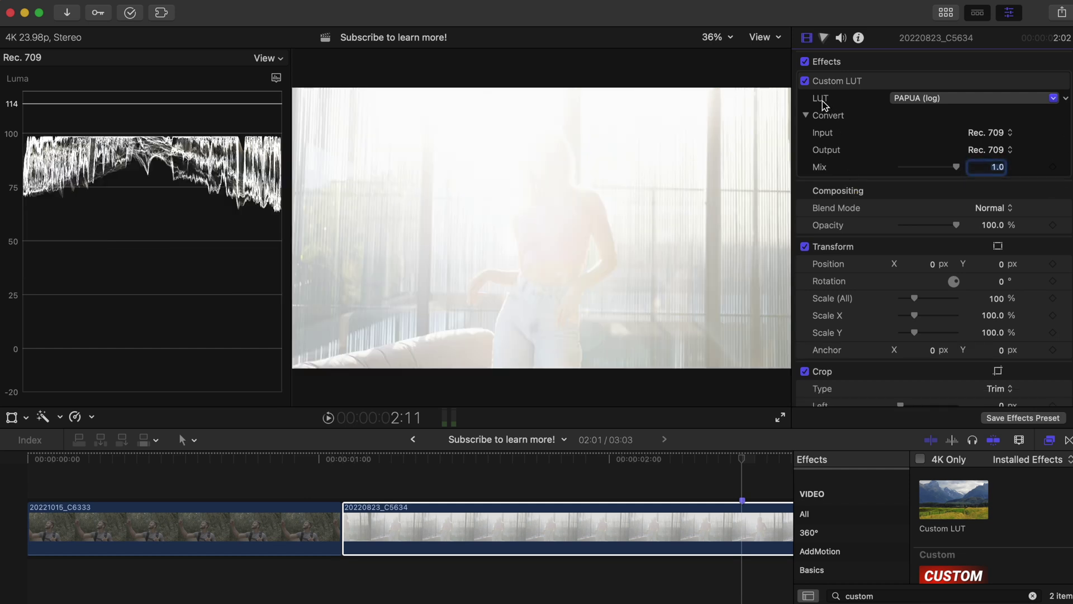
click(805, 81)
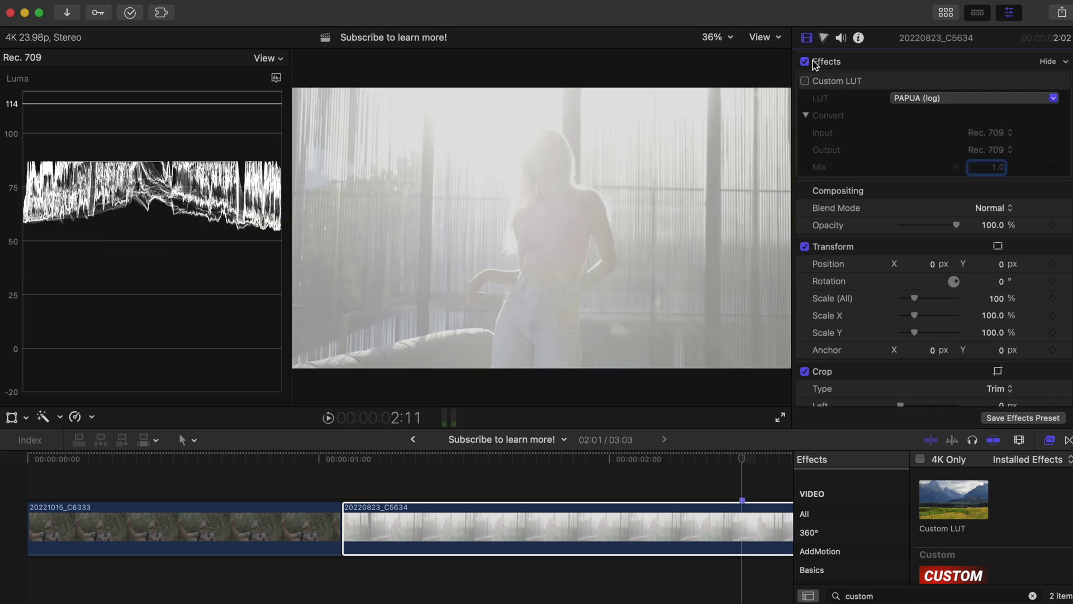
click(824, 38)
drag(1026, 159, 1022, 197)
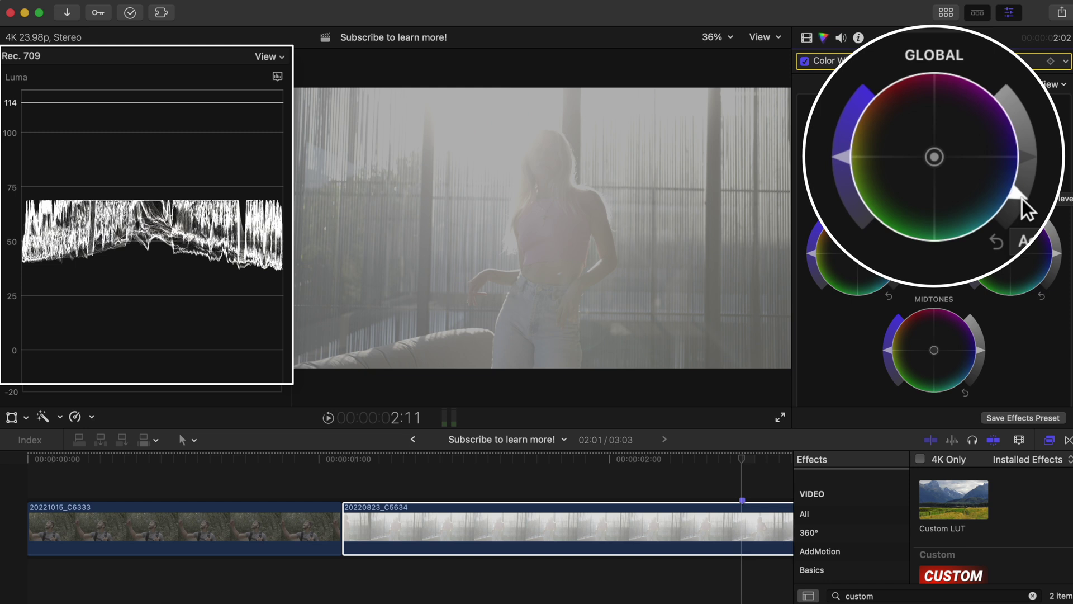
Step: Move Color Wheels 1 above the Custom LUT and turn the PAPUA (log) LUT back on
click(806, 38)
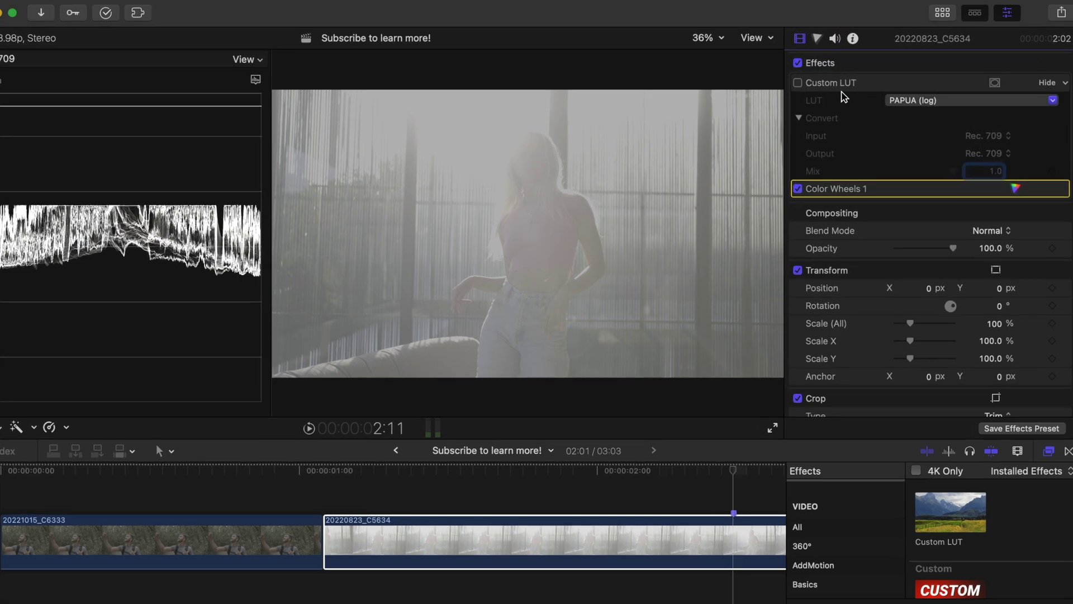
drag(858, 189, 856, 79)
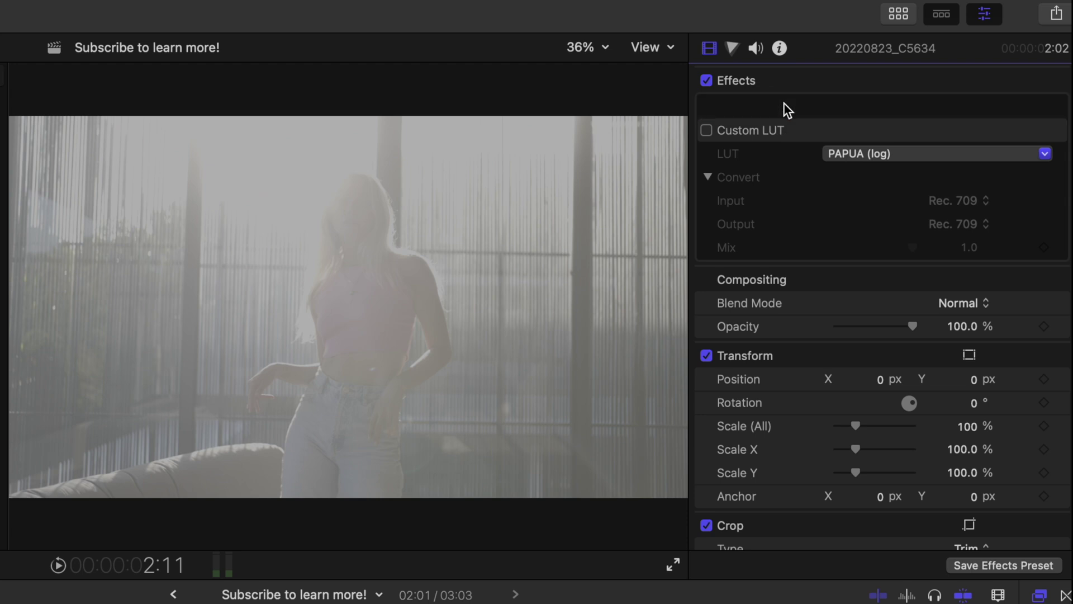
click(709, 131)
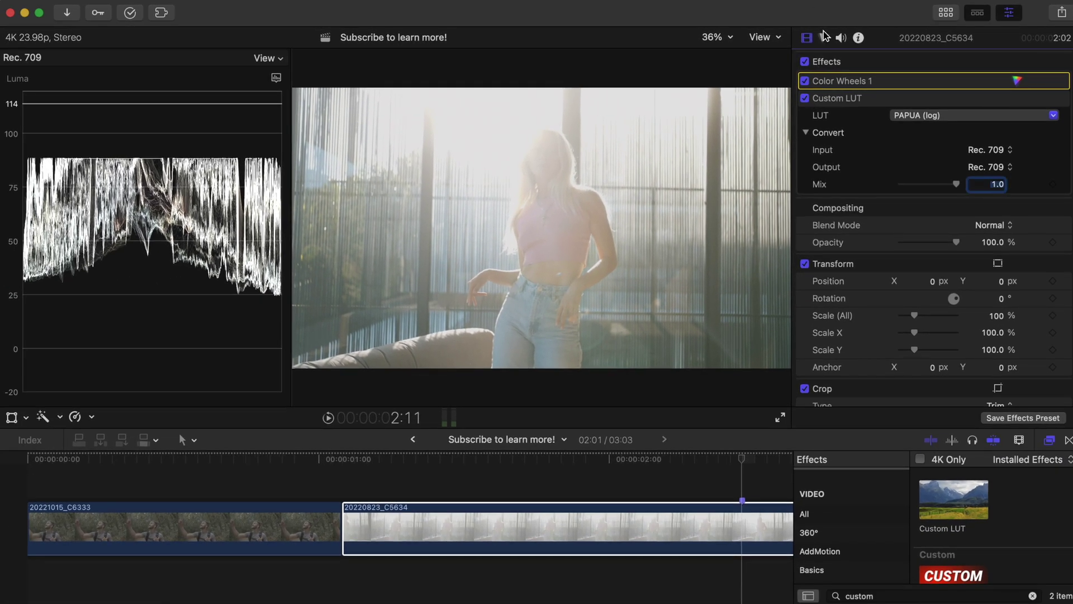
Step: Add Color Wheels 2 to clip 20220823_C5634: darker Shadows and Midtones, brighter Highlights
click(824, 37)
click(838, 61)
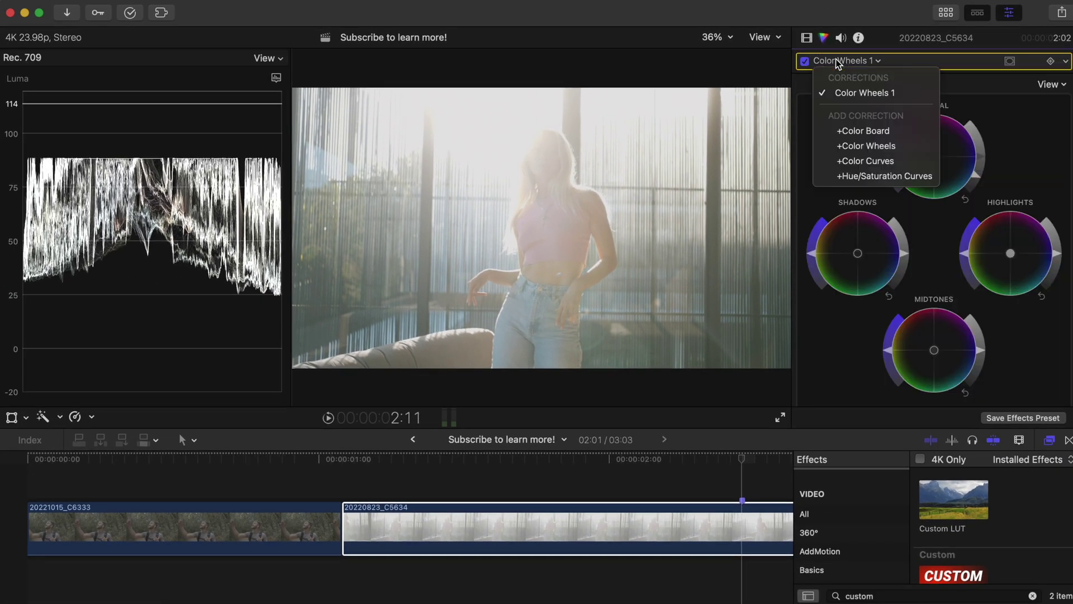
click(905, 145)
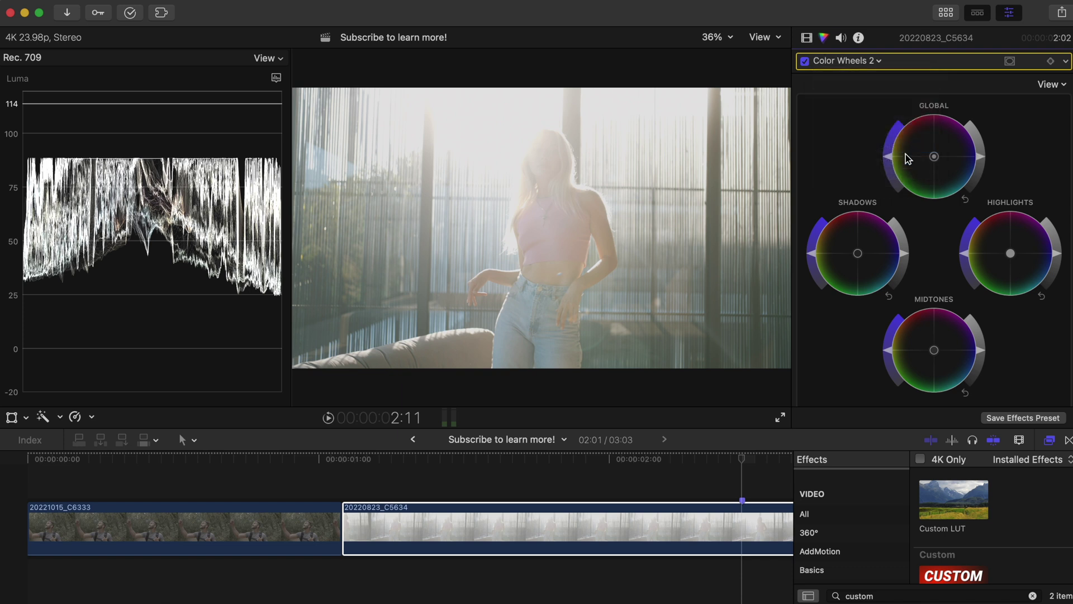
drag(907, 260, 895, 282)
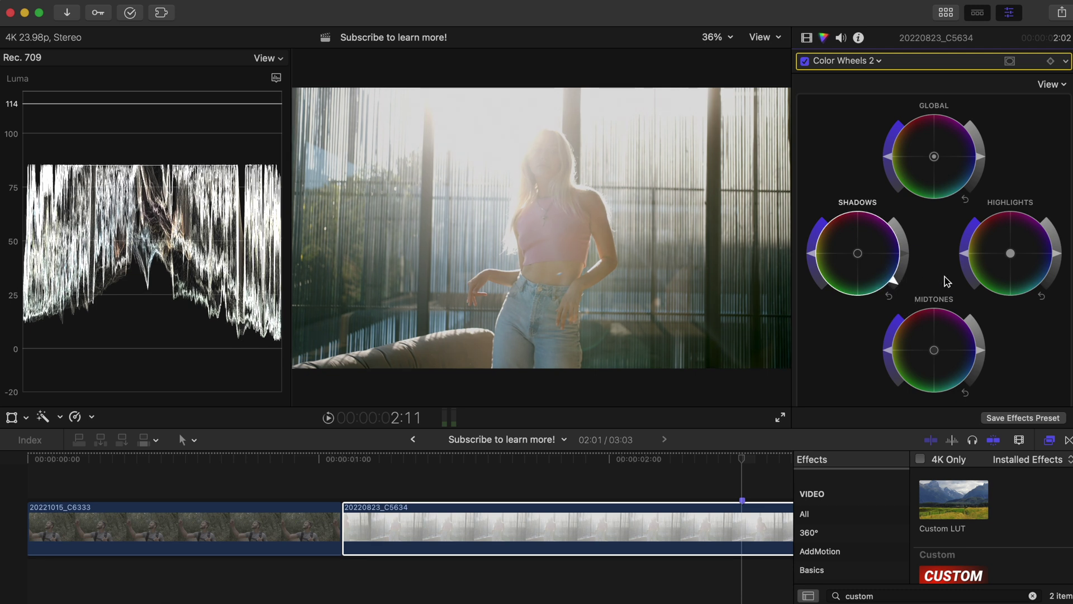
drag(1062, 258, 1055, 247)
drag(983, 354, 971, 384)
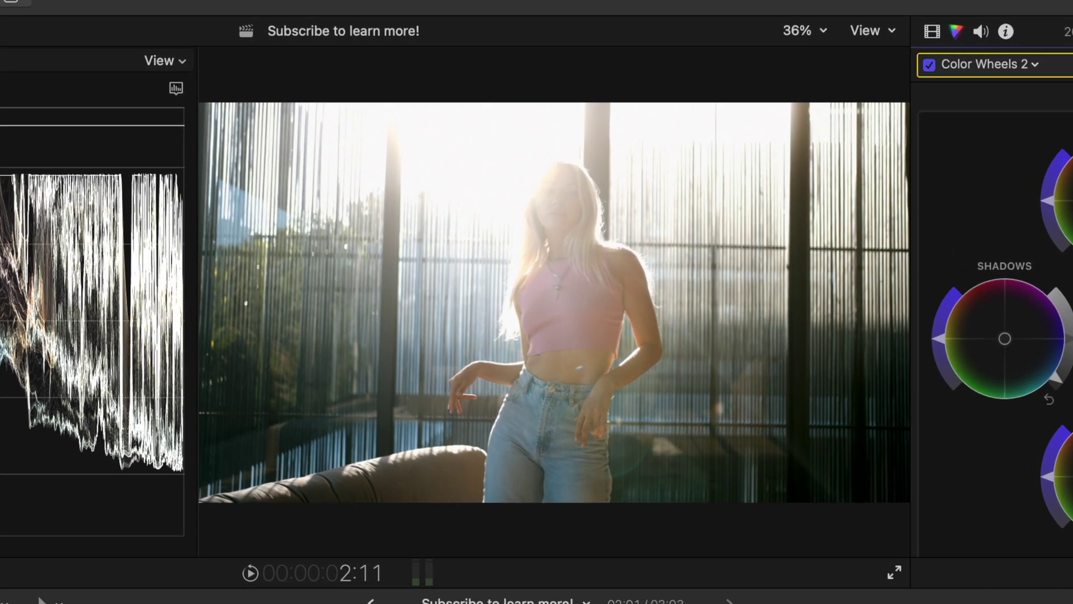